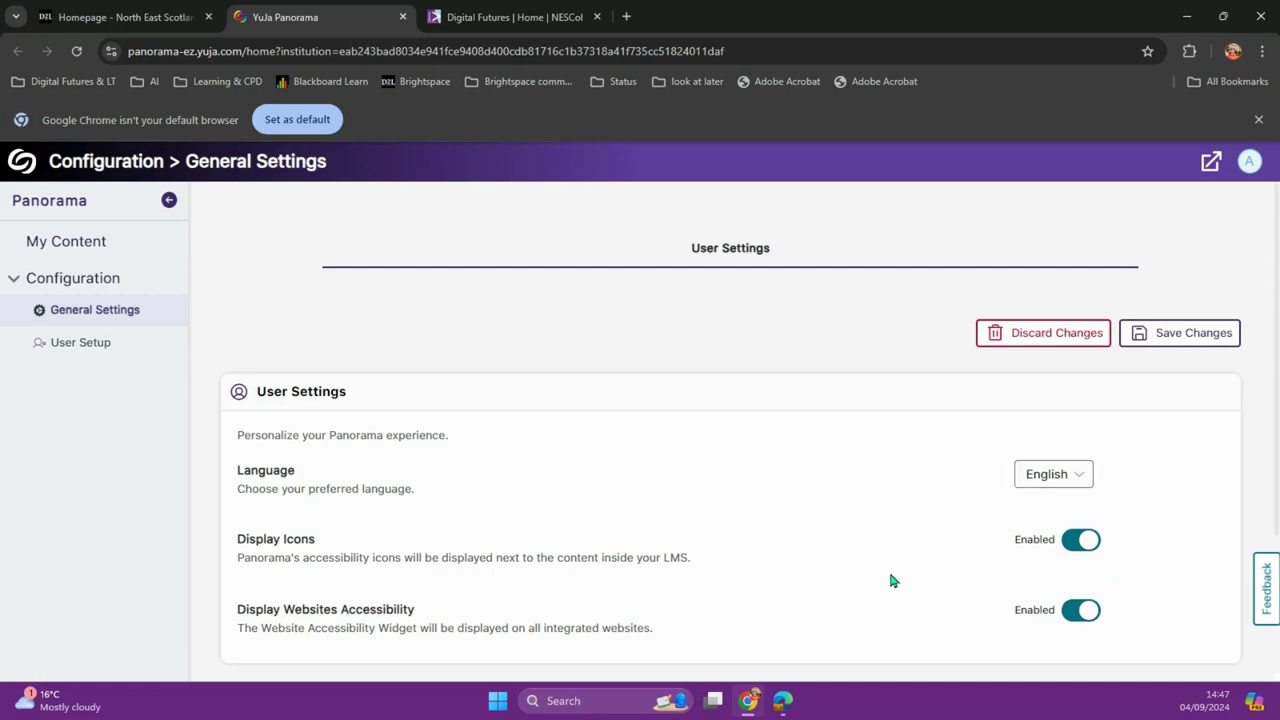
Step: Follow the User Setup install link and add YuJa Panorama for Digital Accessibility to Chrome
click(76, 343)
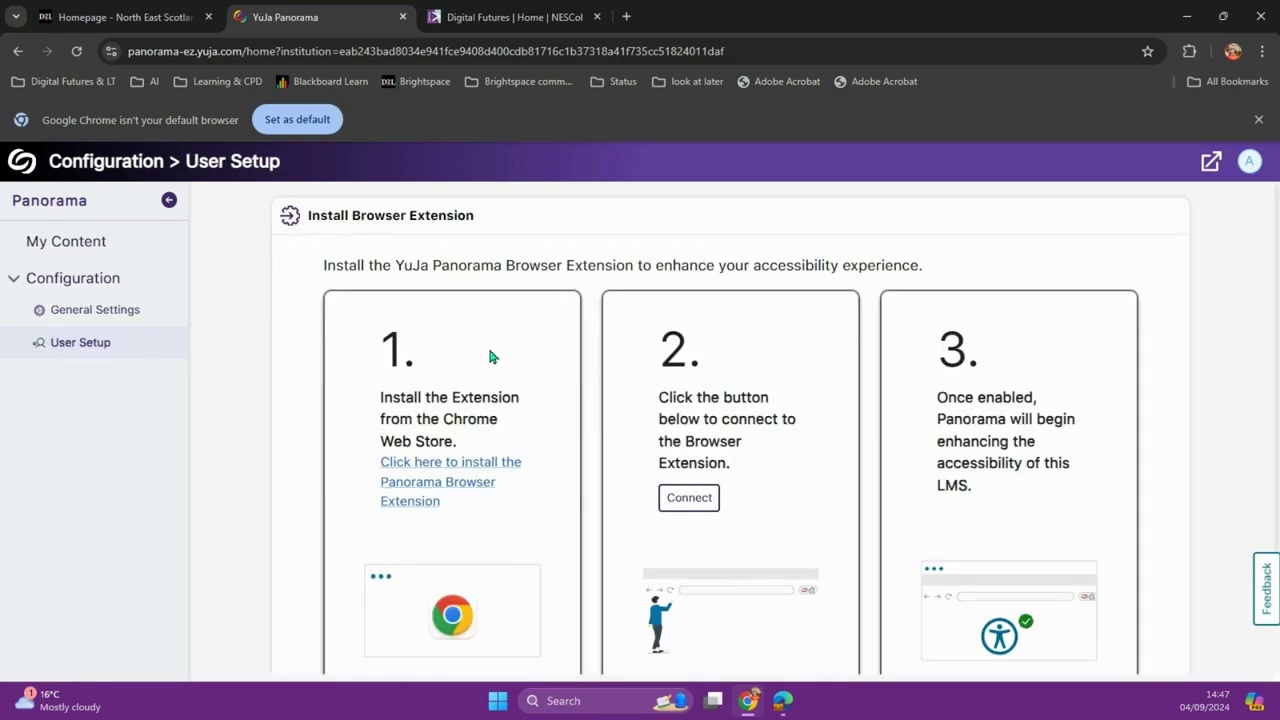
scroll(490, 356, down, 1)
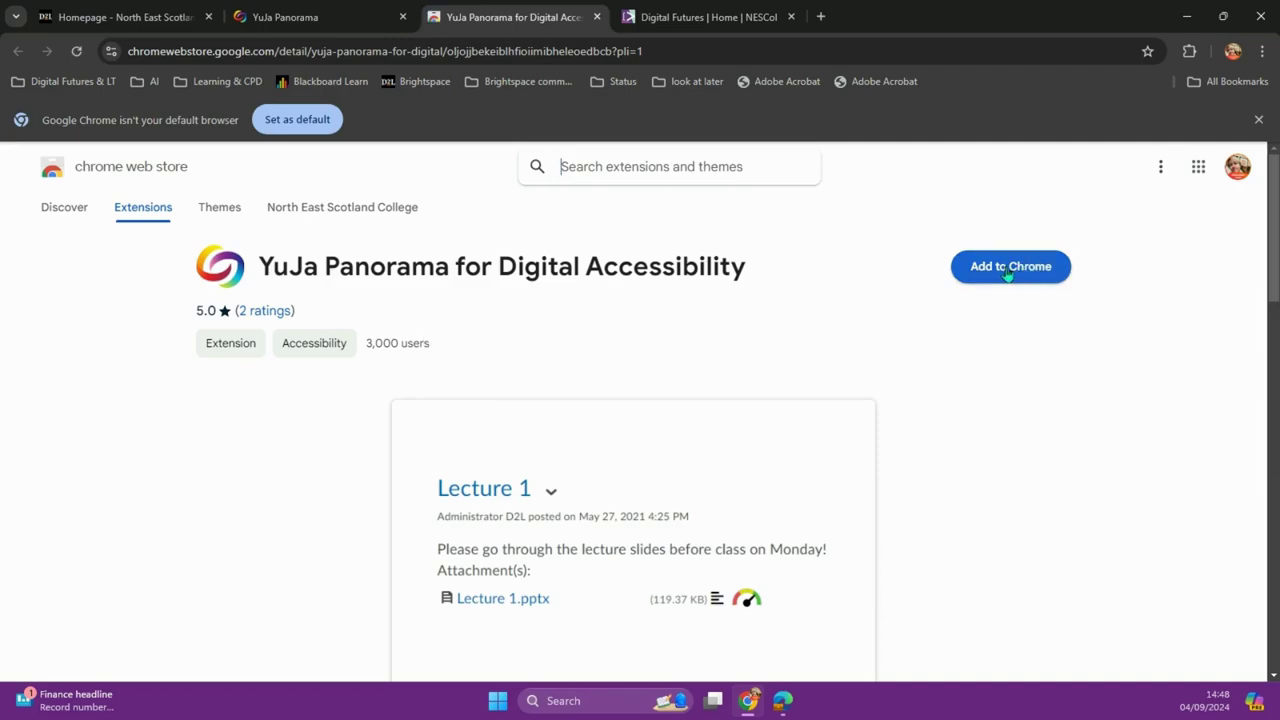
click(1007, 268)
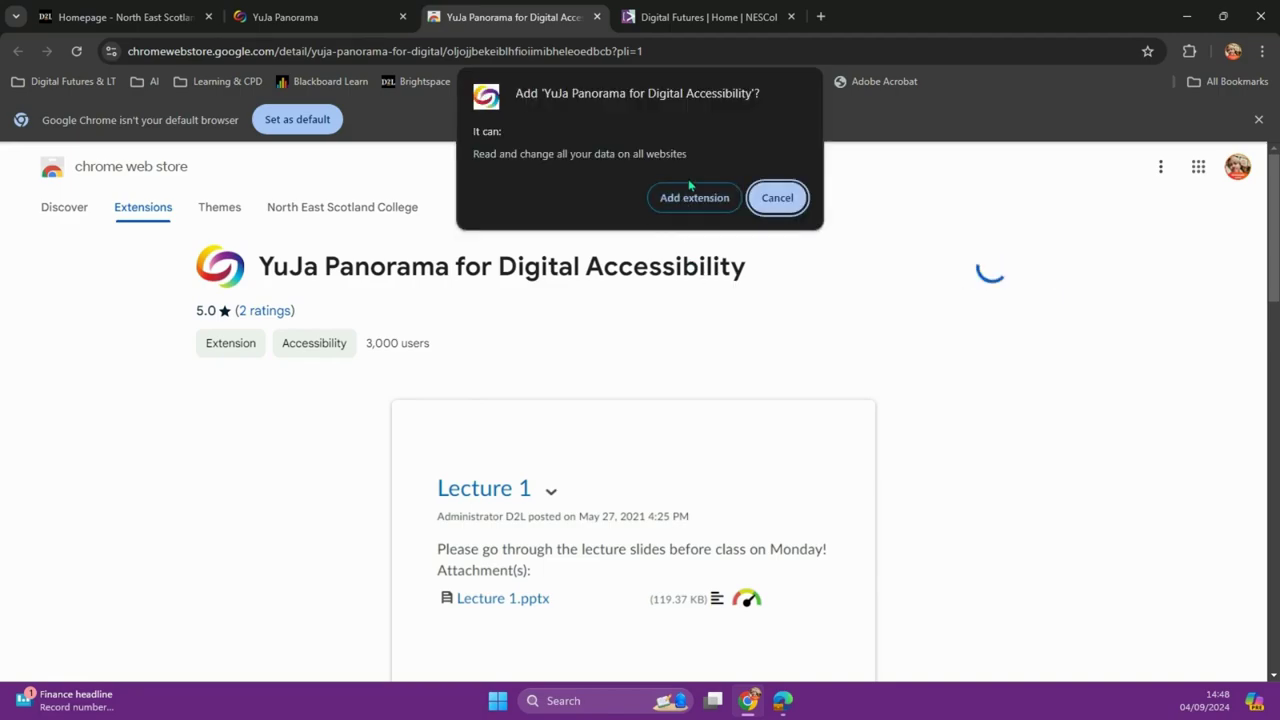
click(686, 198)
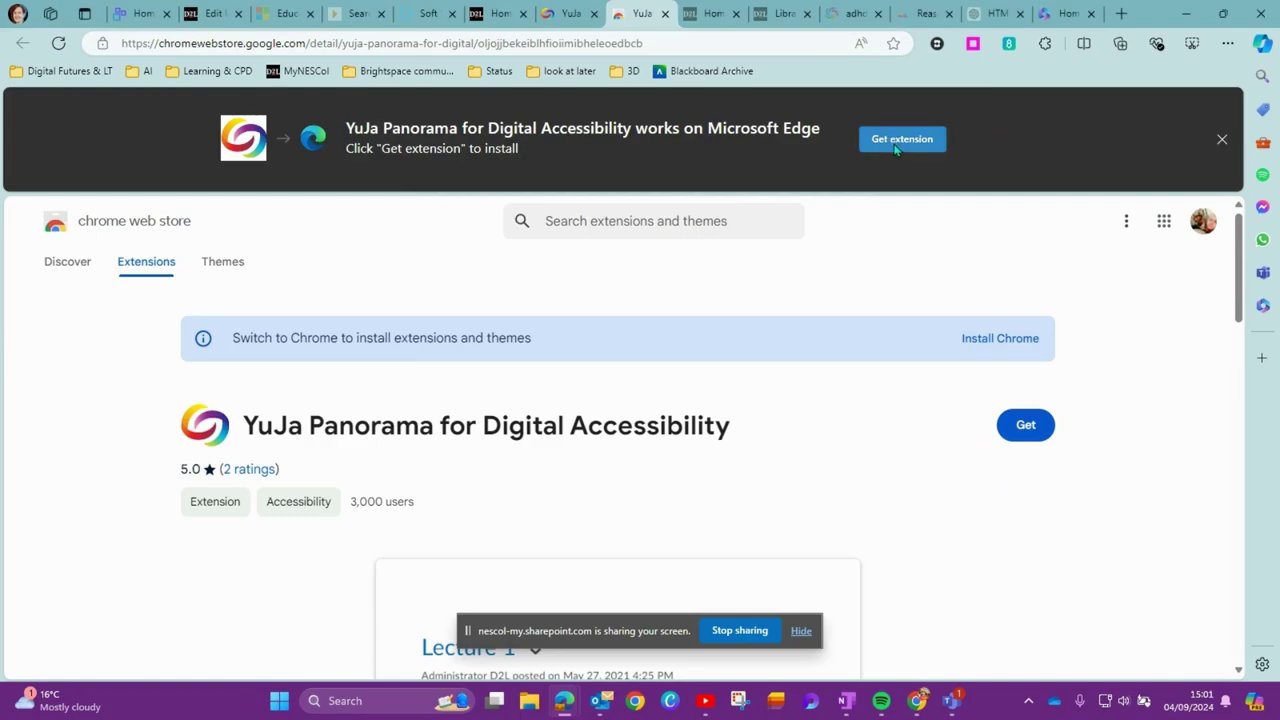
Step: Add the YuJa Panorama extension to Microsoft Edge as well
click(893, 140)
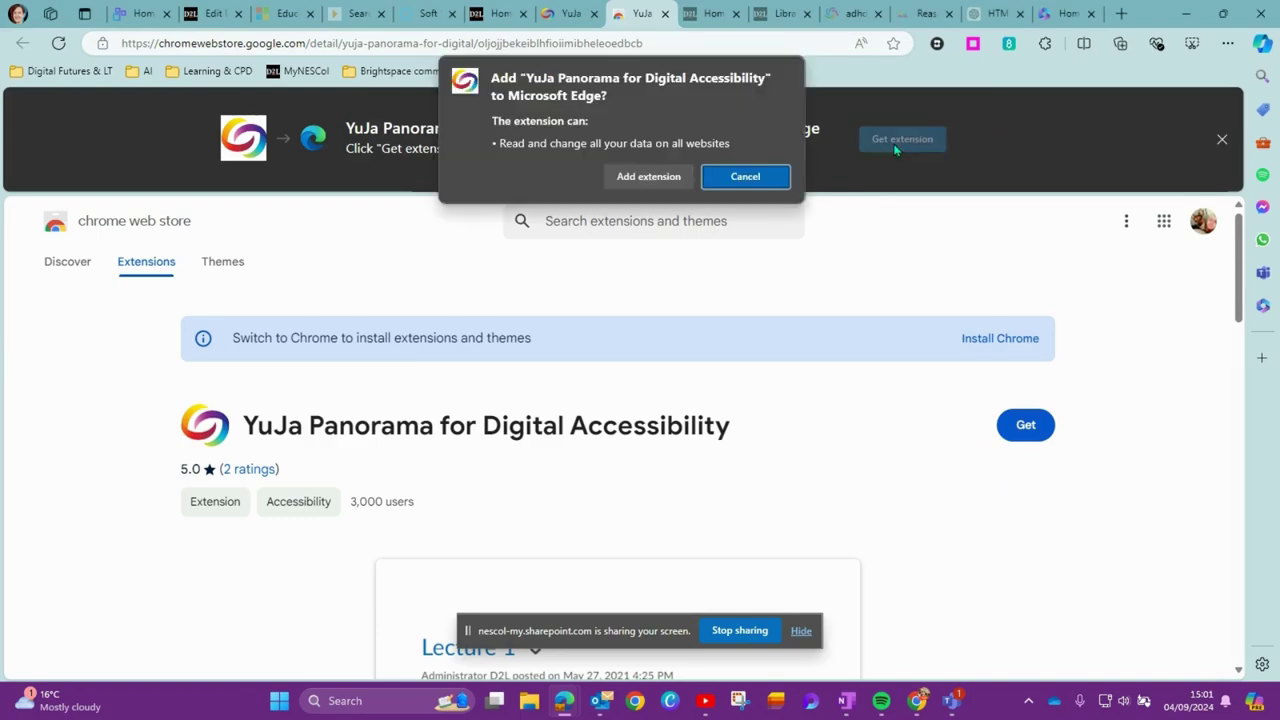
click(636, 177)
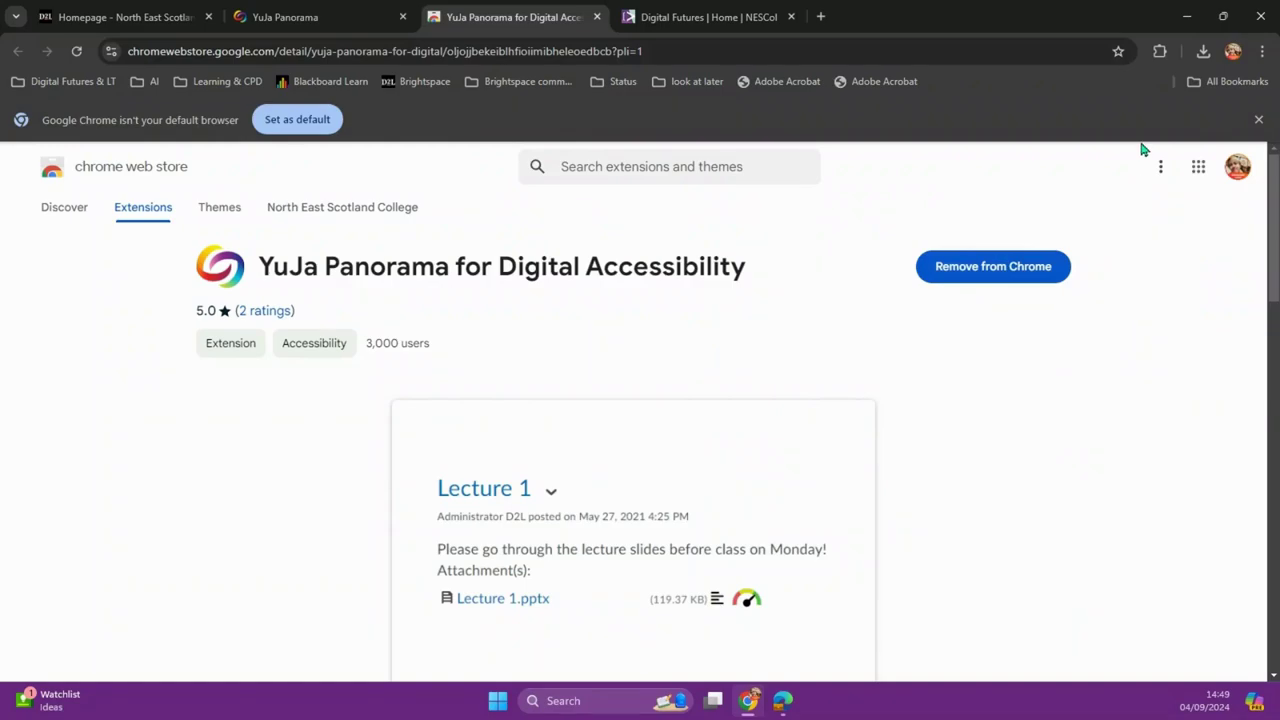
Step: Pin YuJa Panorama for Digital Accessibility to the Chrome toolbar from the Extensions list
click(1160, 54)
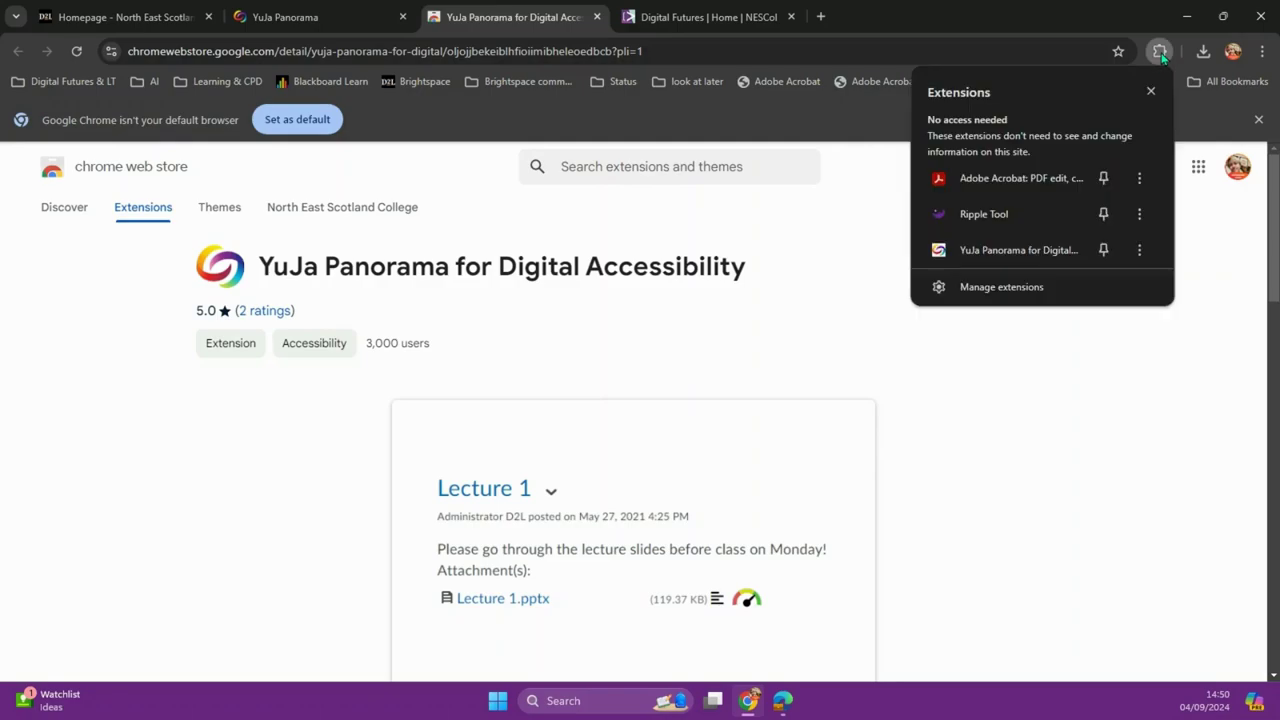
click(1104, 250)
click(1103, 362)
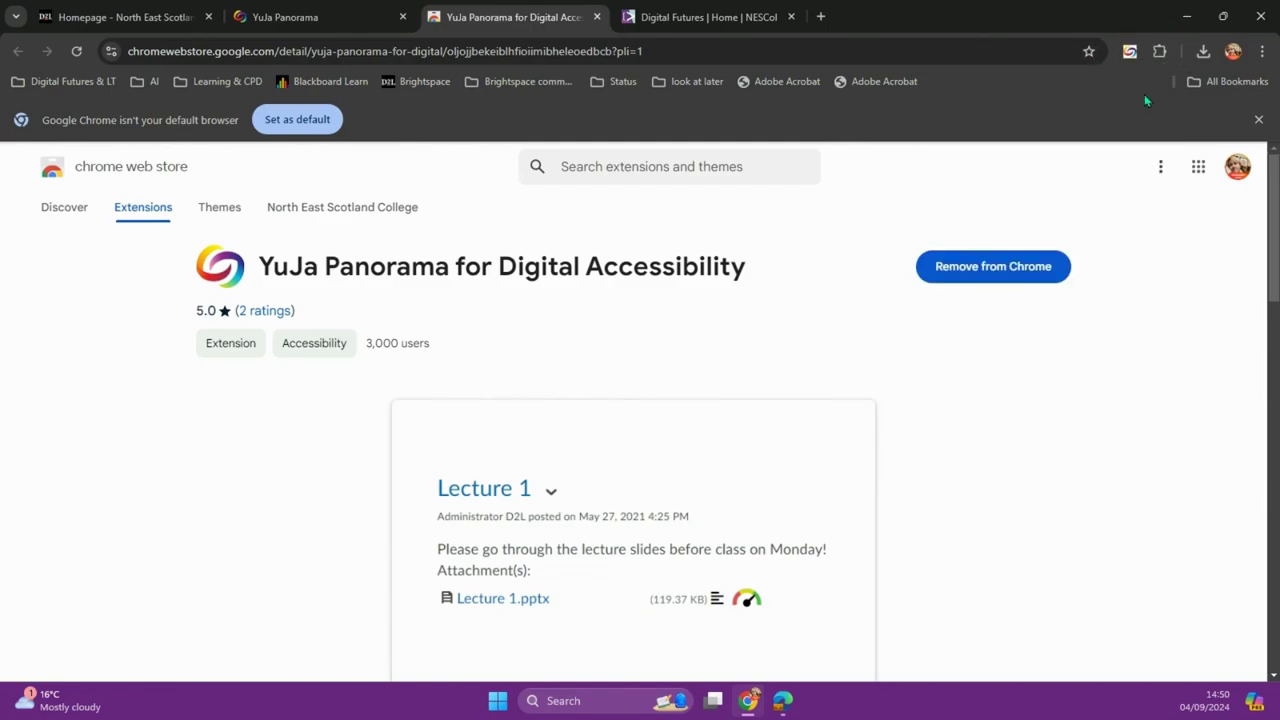
Step: Connect the Panorama Browser Extension on the YuJa setup page, then return to Digital Futures
click(315, 18)
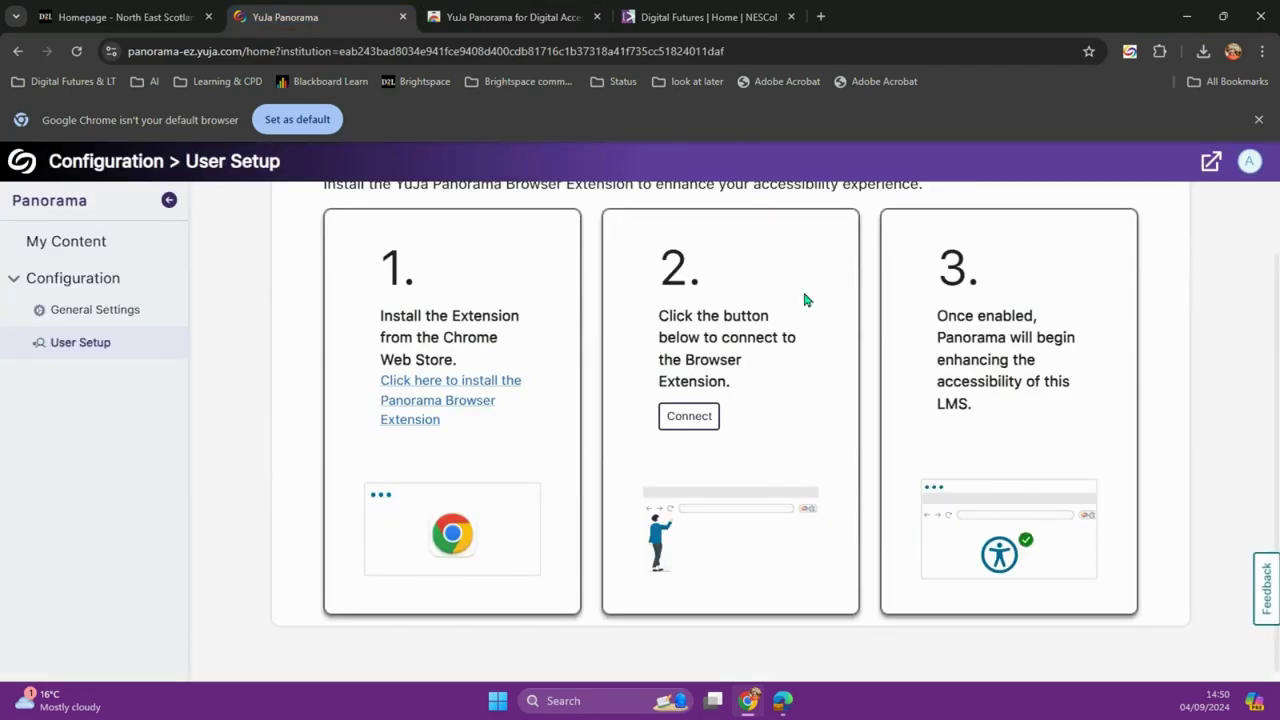
click(690, 420)
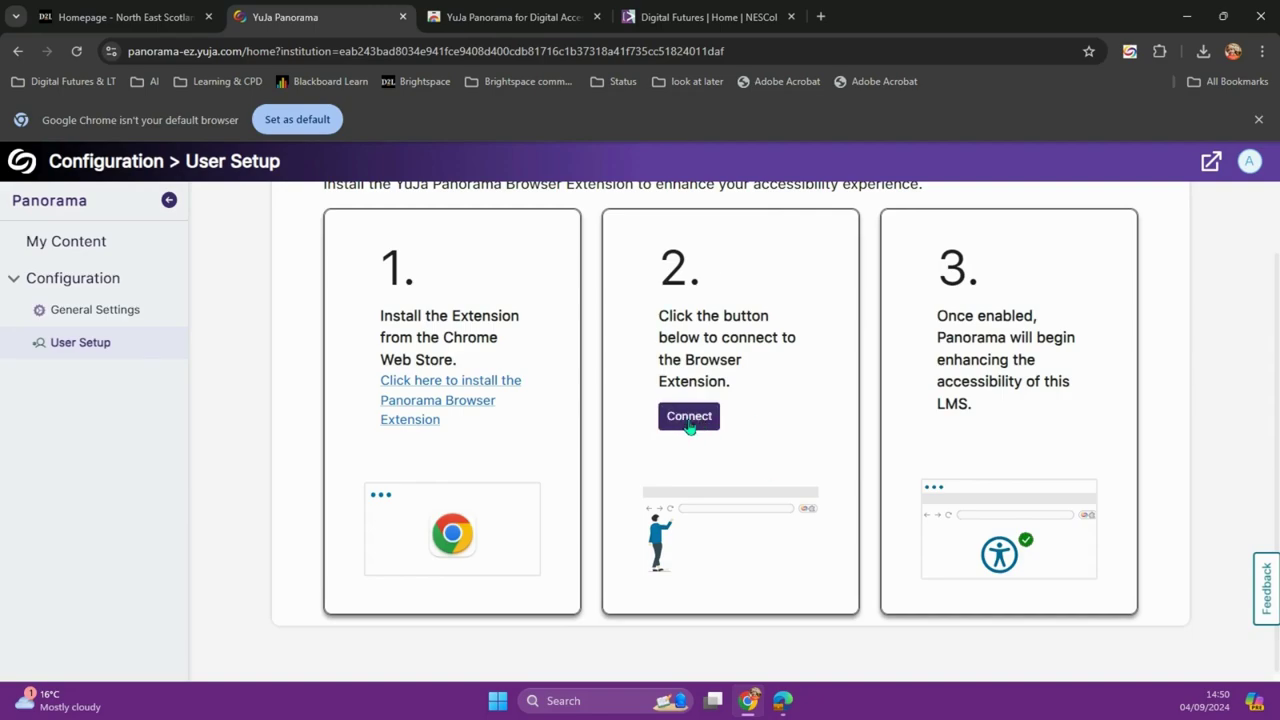
click(684, 423)
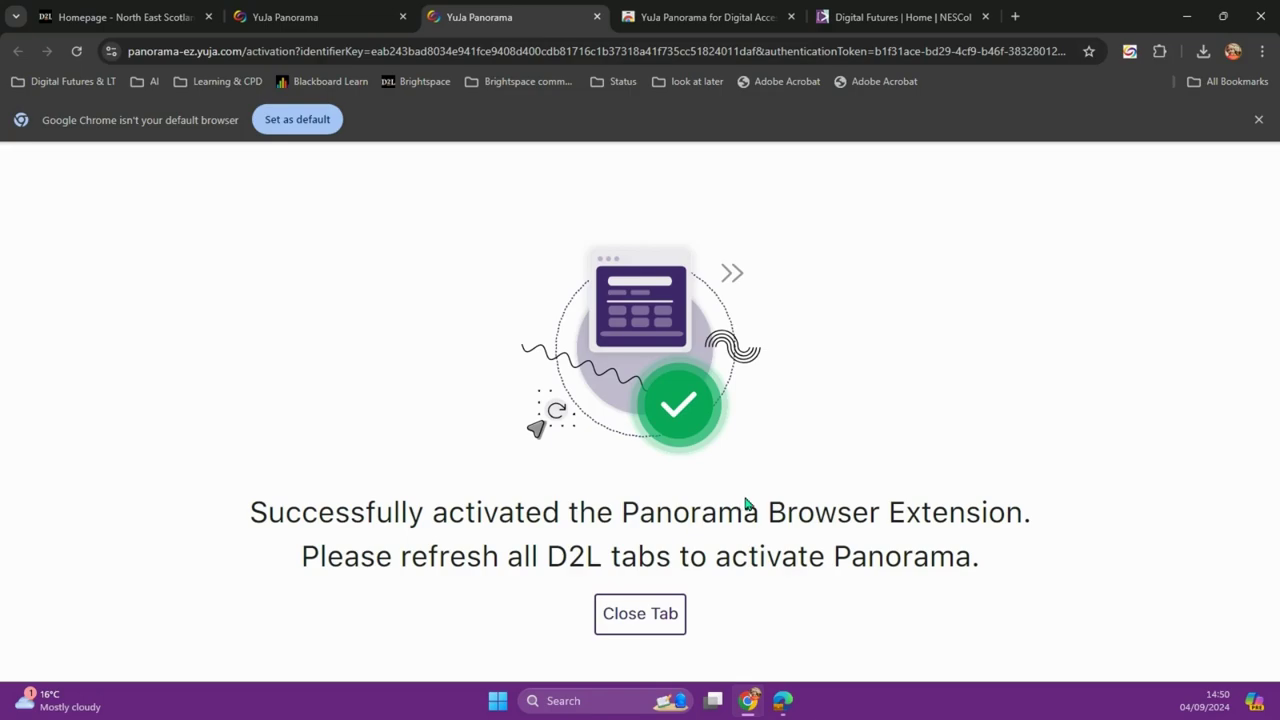
click(892, 22)
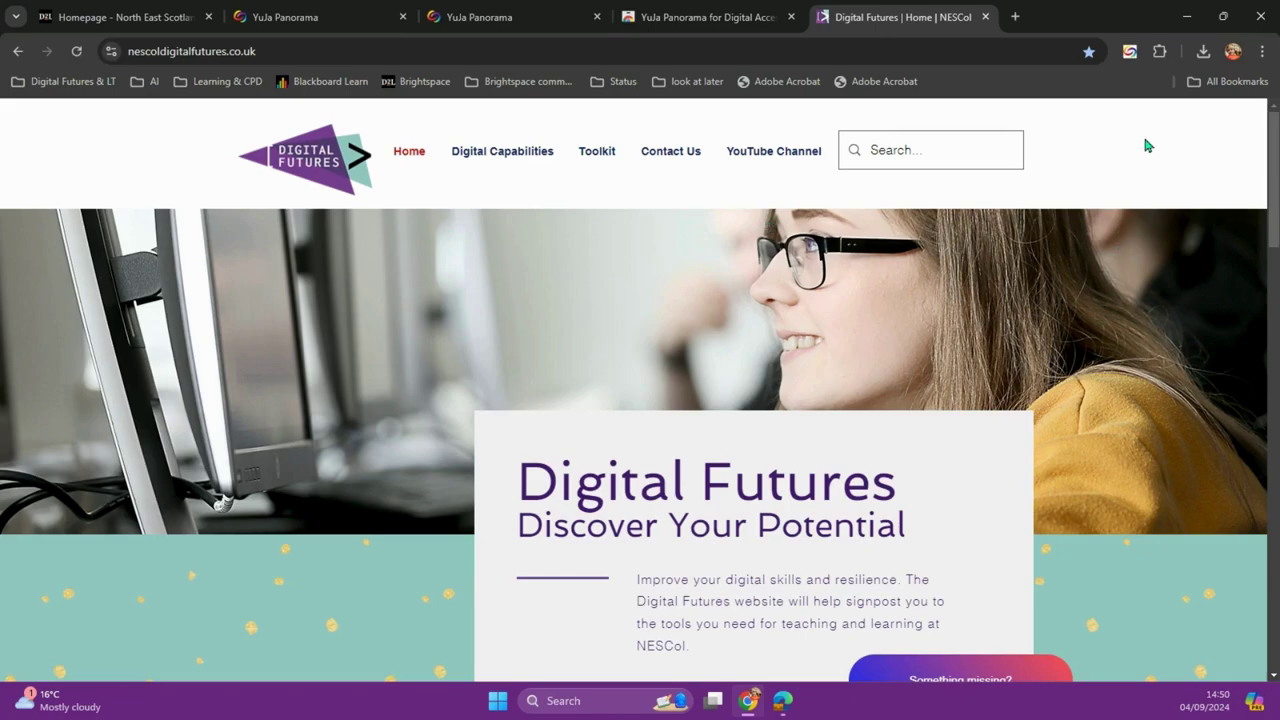
Step: Switch on Website Accessibility in the pinned YuJa Panorama extension for Digital Futures
click(1130, 57)
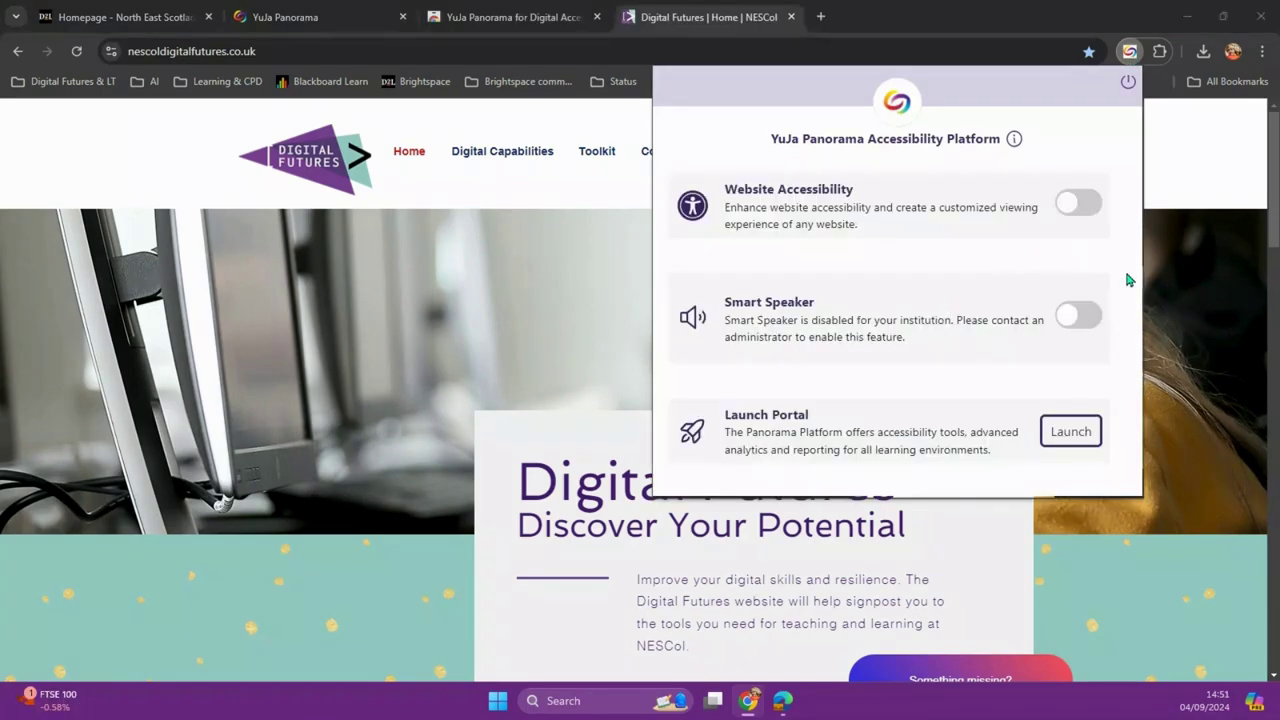
click(1085, 204)
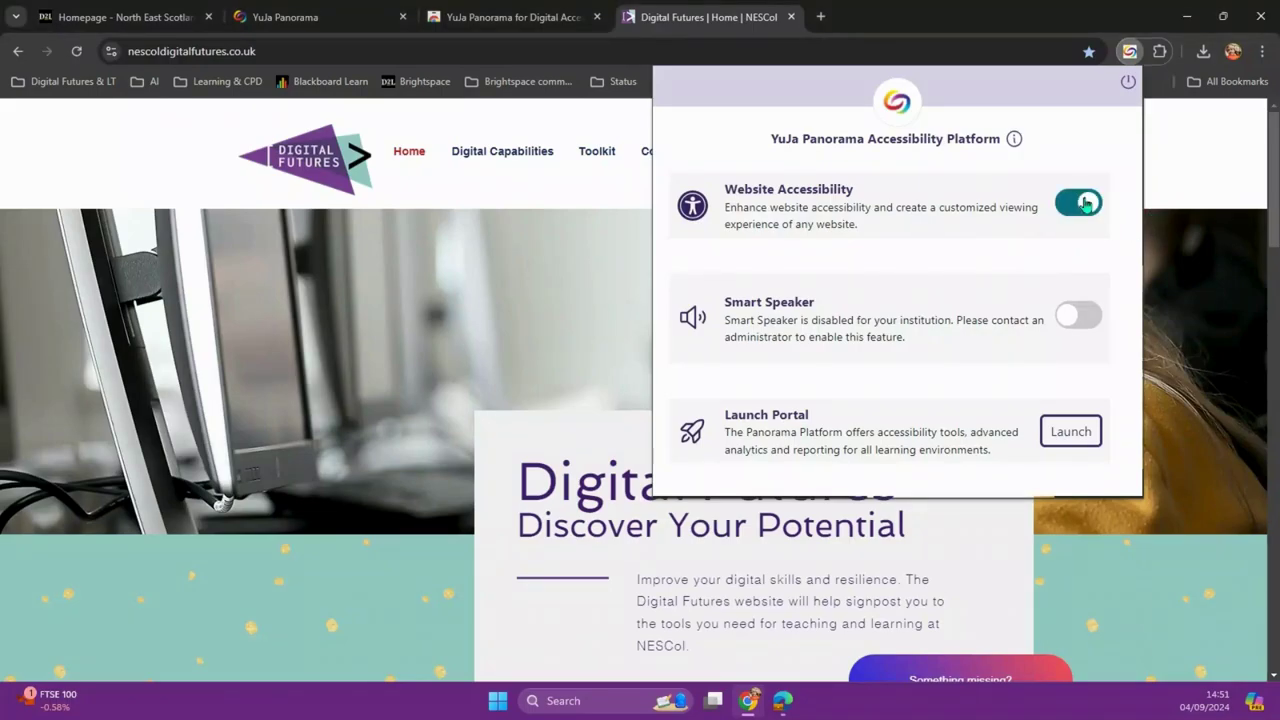
click(1171, 186)
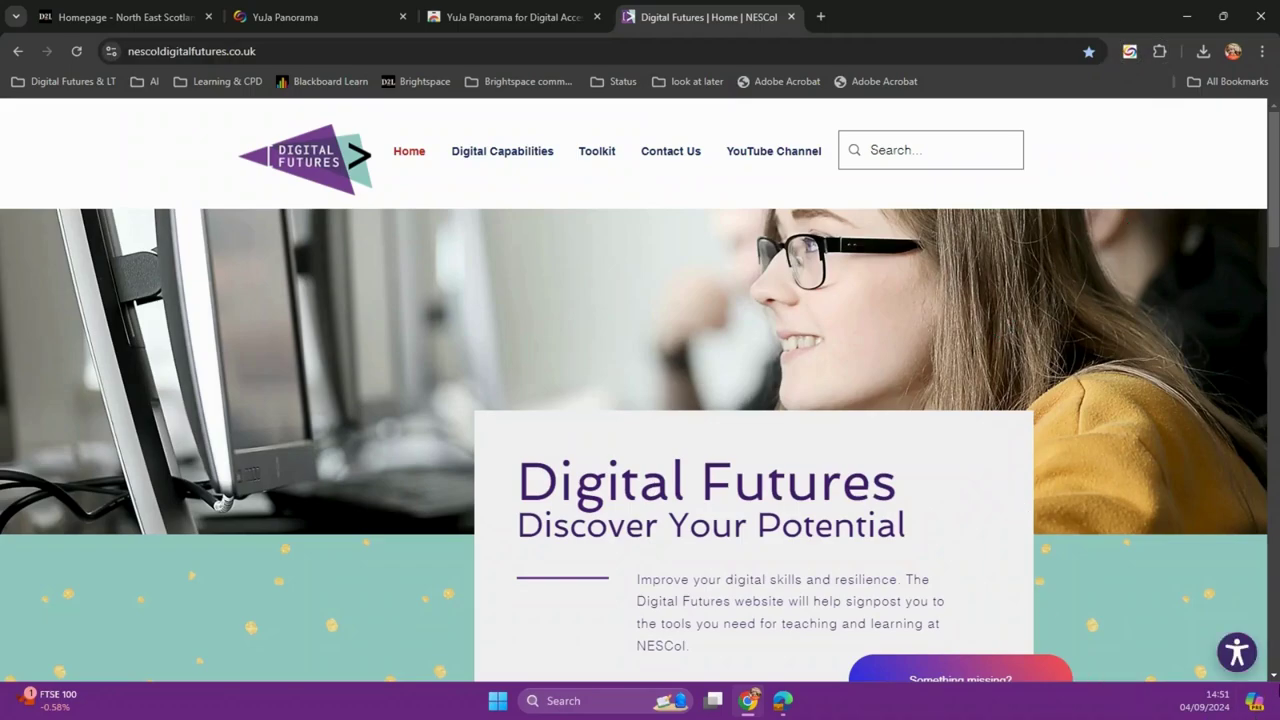
Step: Turn on the ADHD profile in the Website Accessibility panel
click(1245, 659)
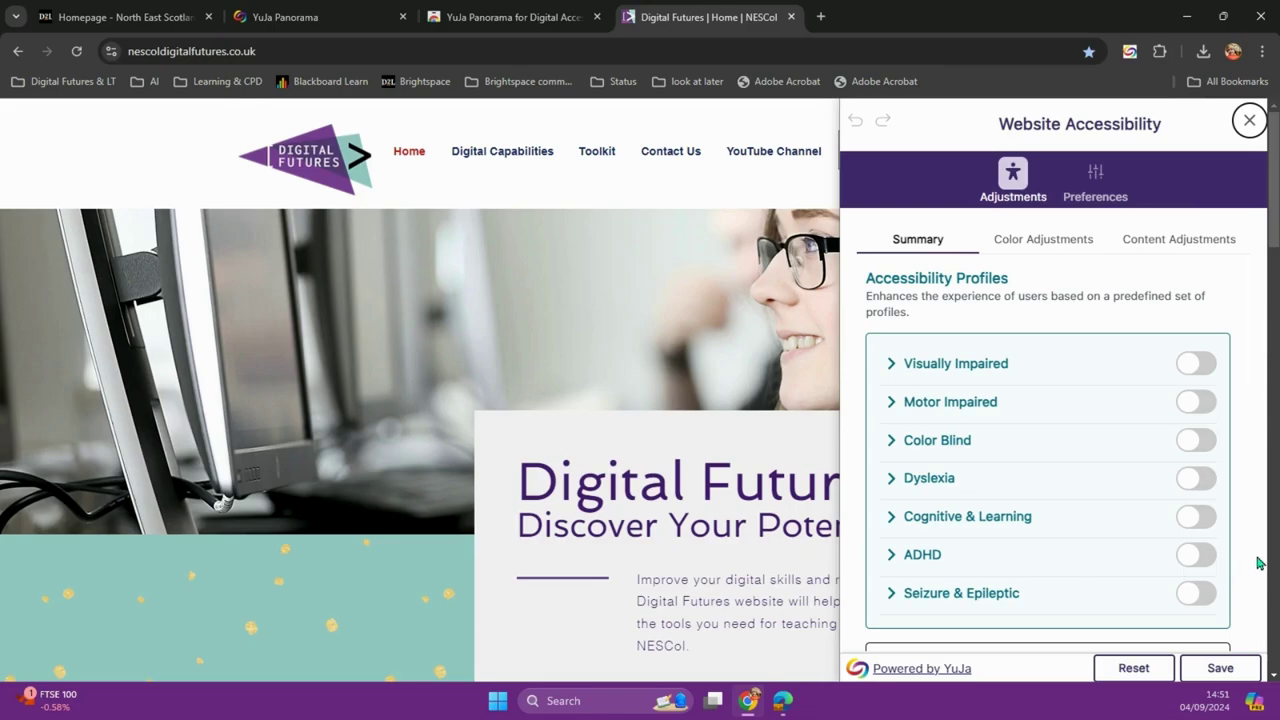
click(1205, 566)
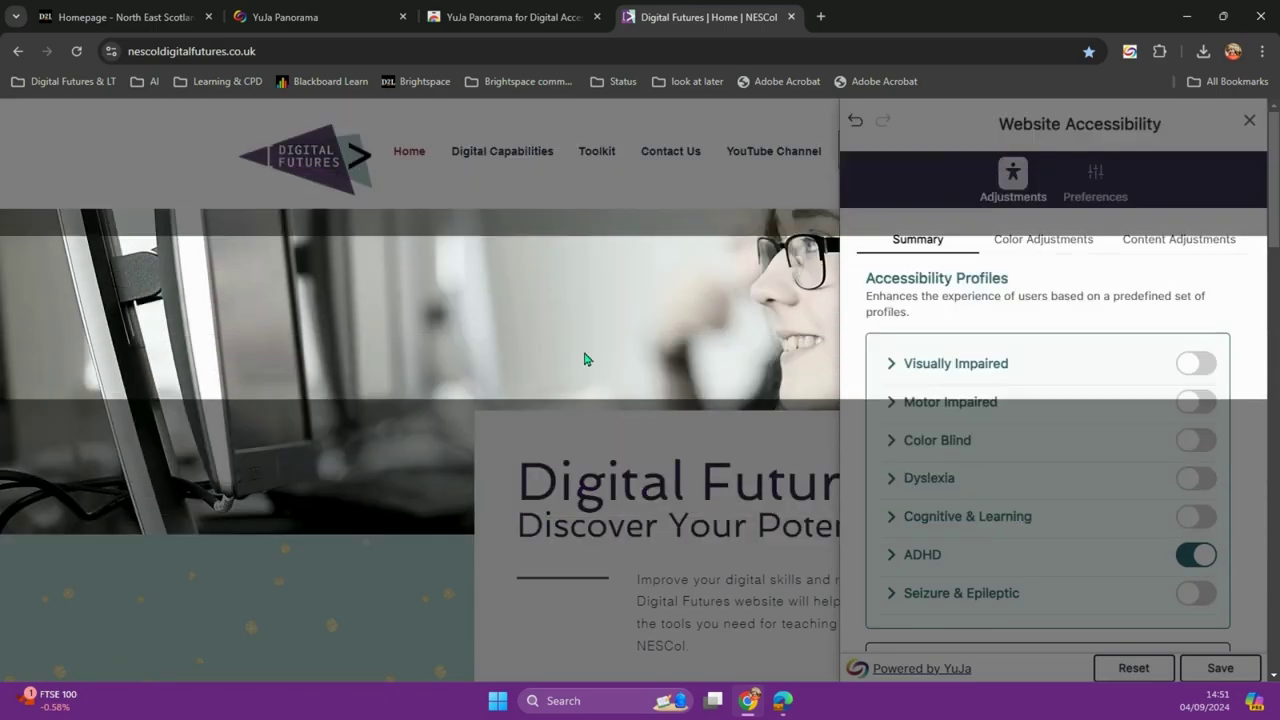
scroll(586, 380, down, 3)
scroll(588, 419, down, 2)
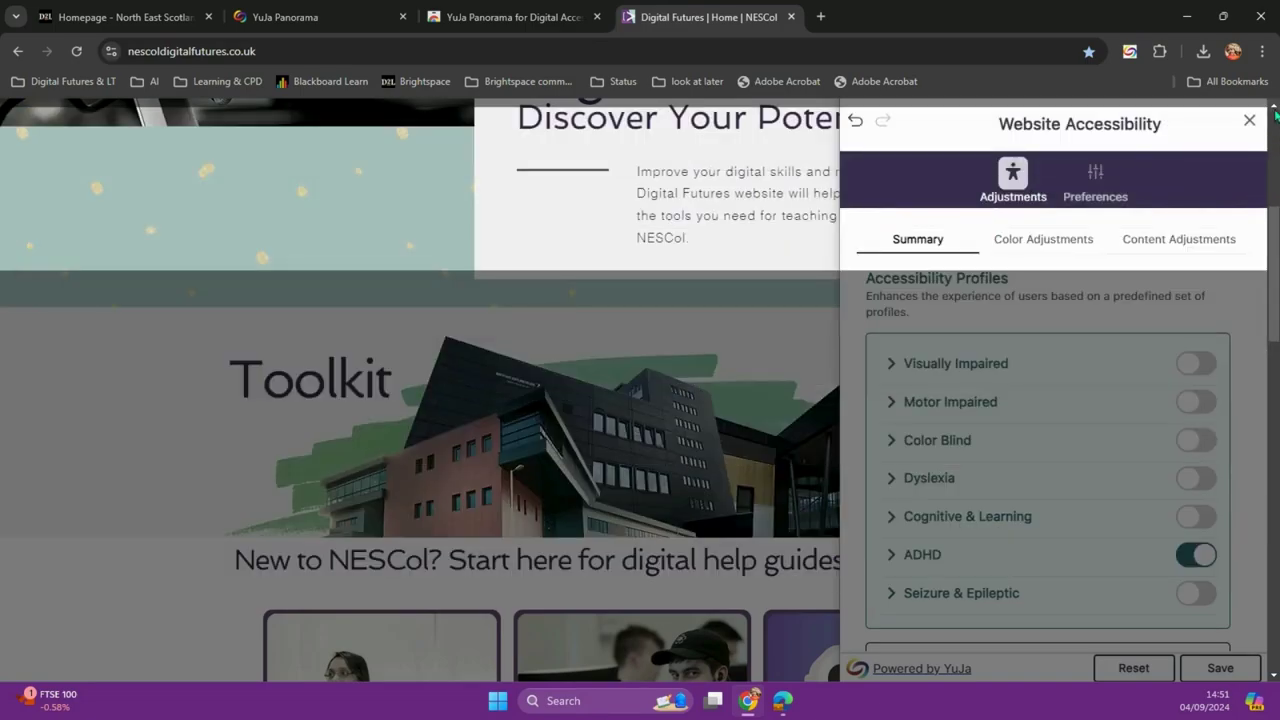
Step: Close the panel and review the dimmed Digital Futures page with its focus strip
click(1249, 120)
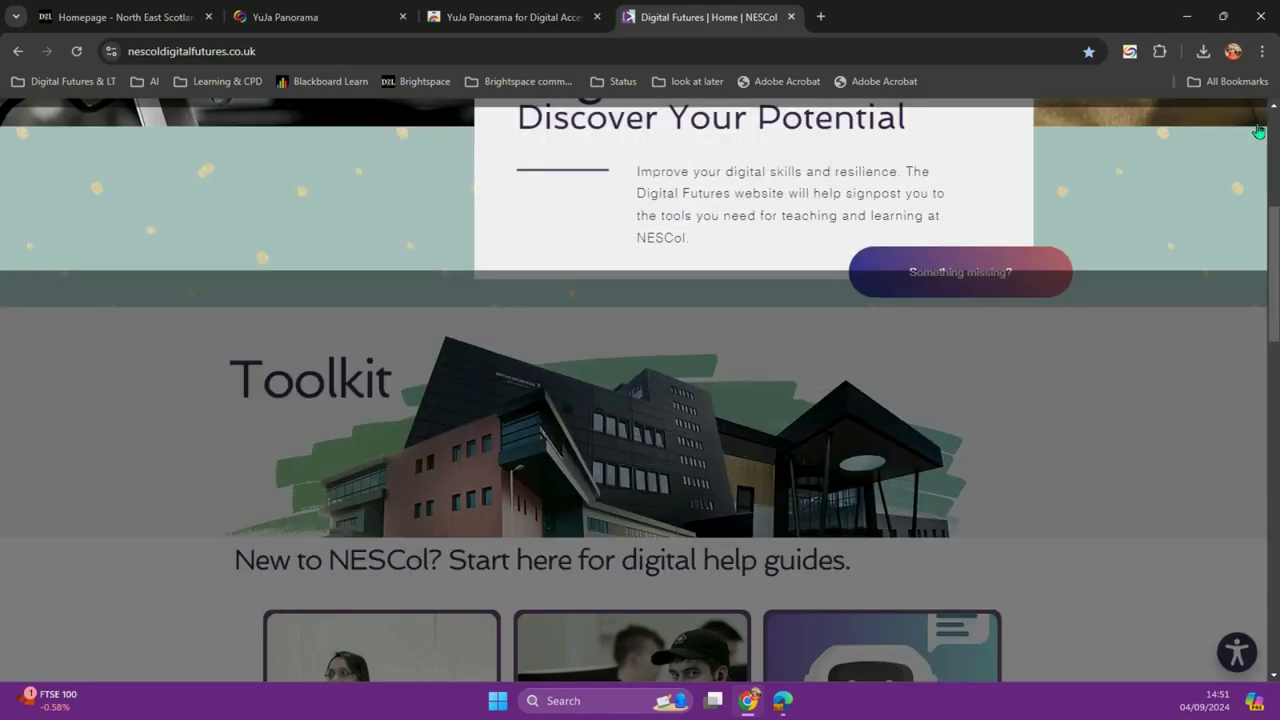
scroll(769, 415, down, 5)
scroll(769, 415, down, 4)
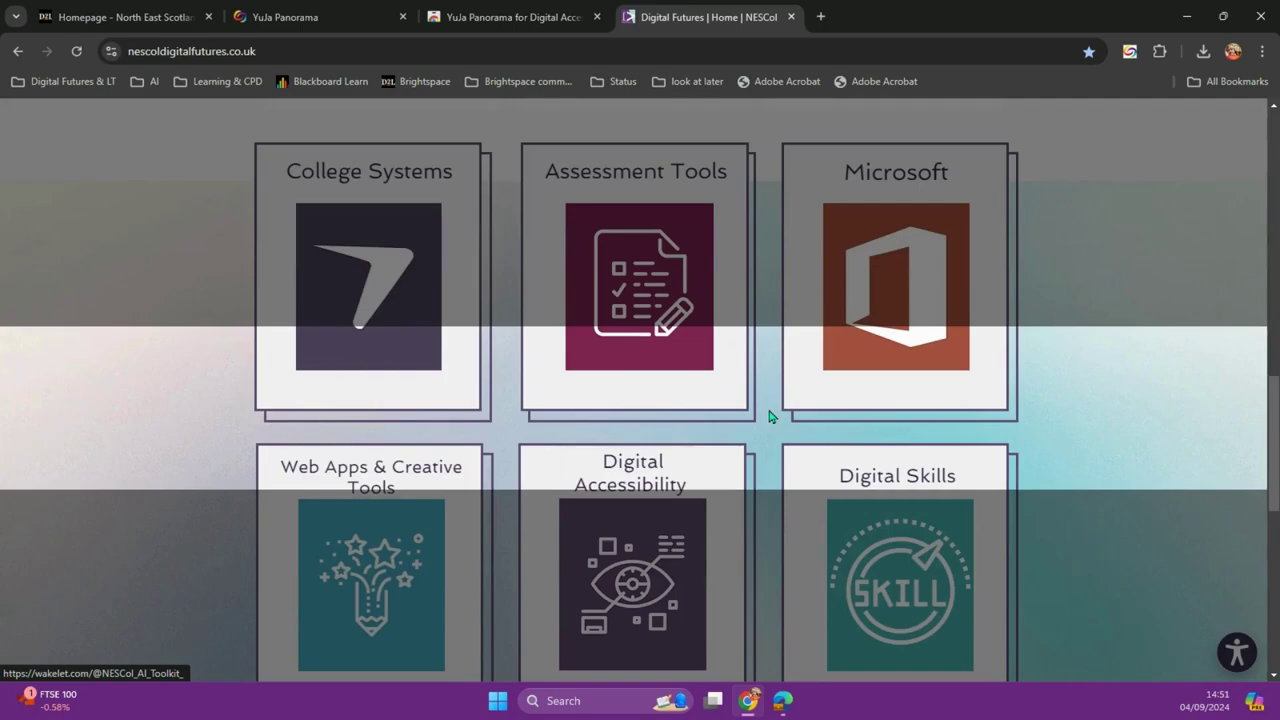
scroll(769, 415, up, 5)
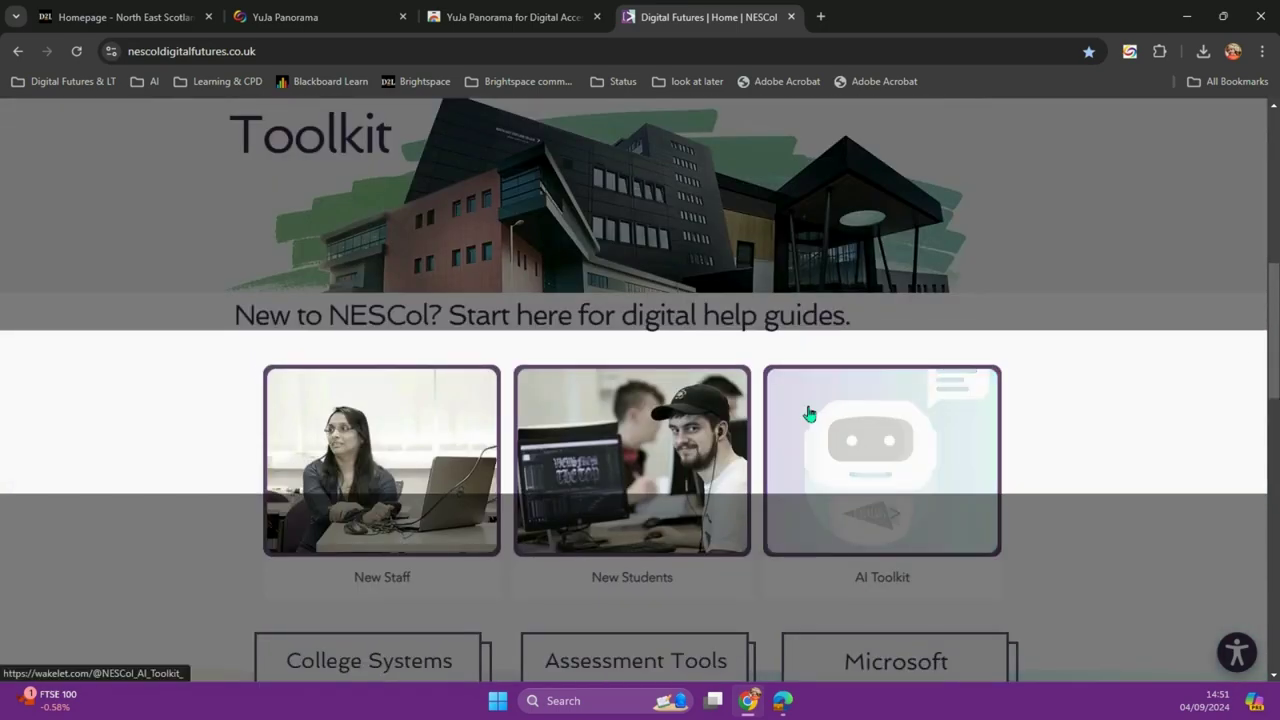
Step: In the ADHD profile settings, raise Saturation to High and turn Reading Mask off
click(1234, 653)
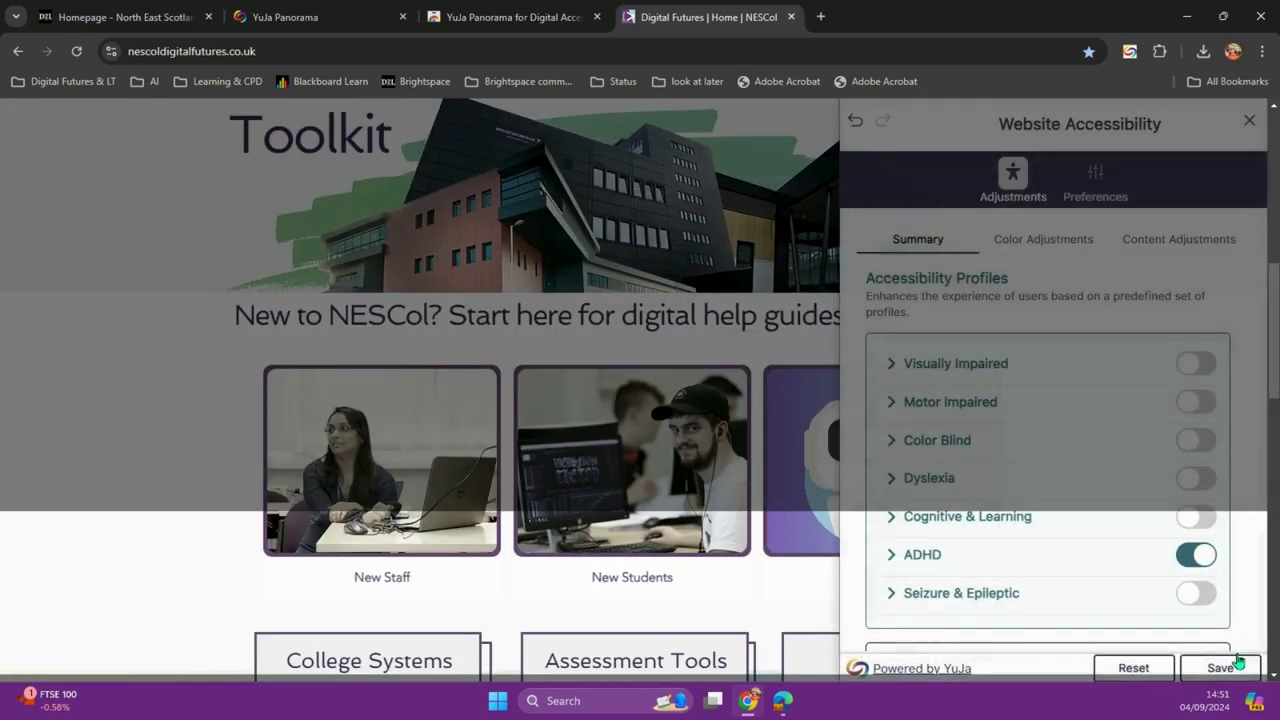
click(893, 555)
scroll(958, 540, down, 1)
scroll(962, 515, up, 2)
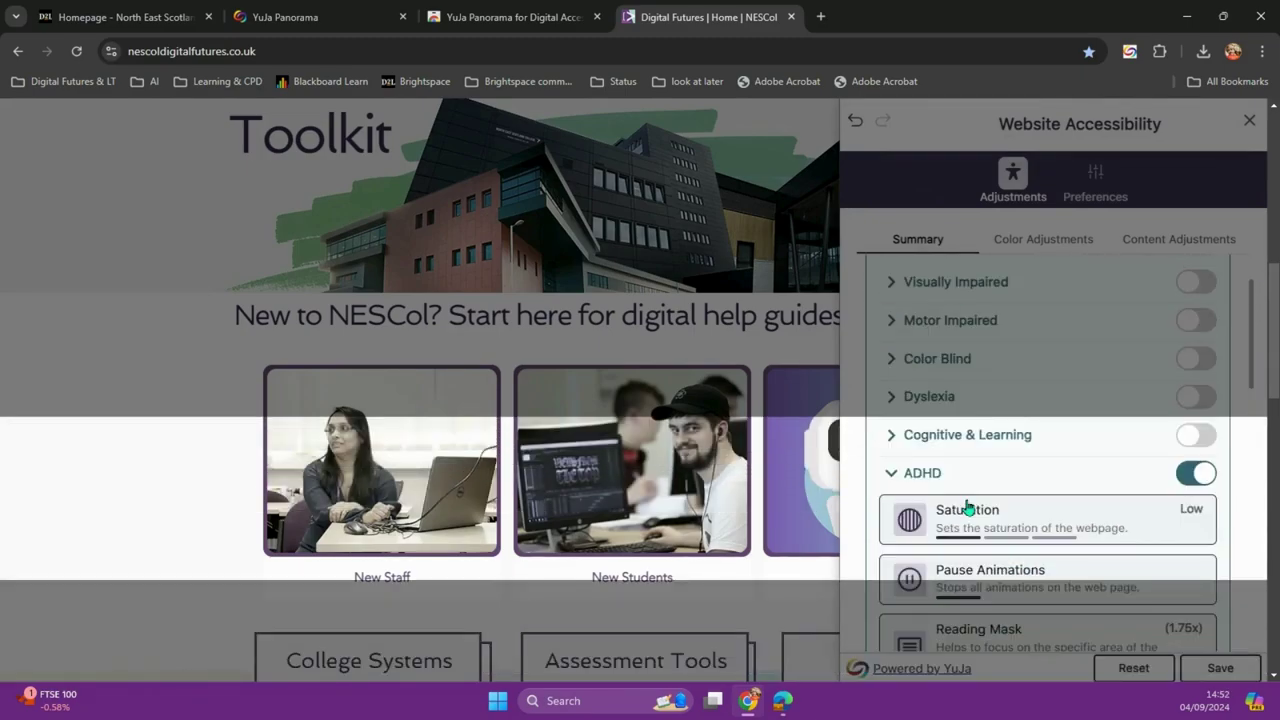
click(1002, 538)
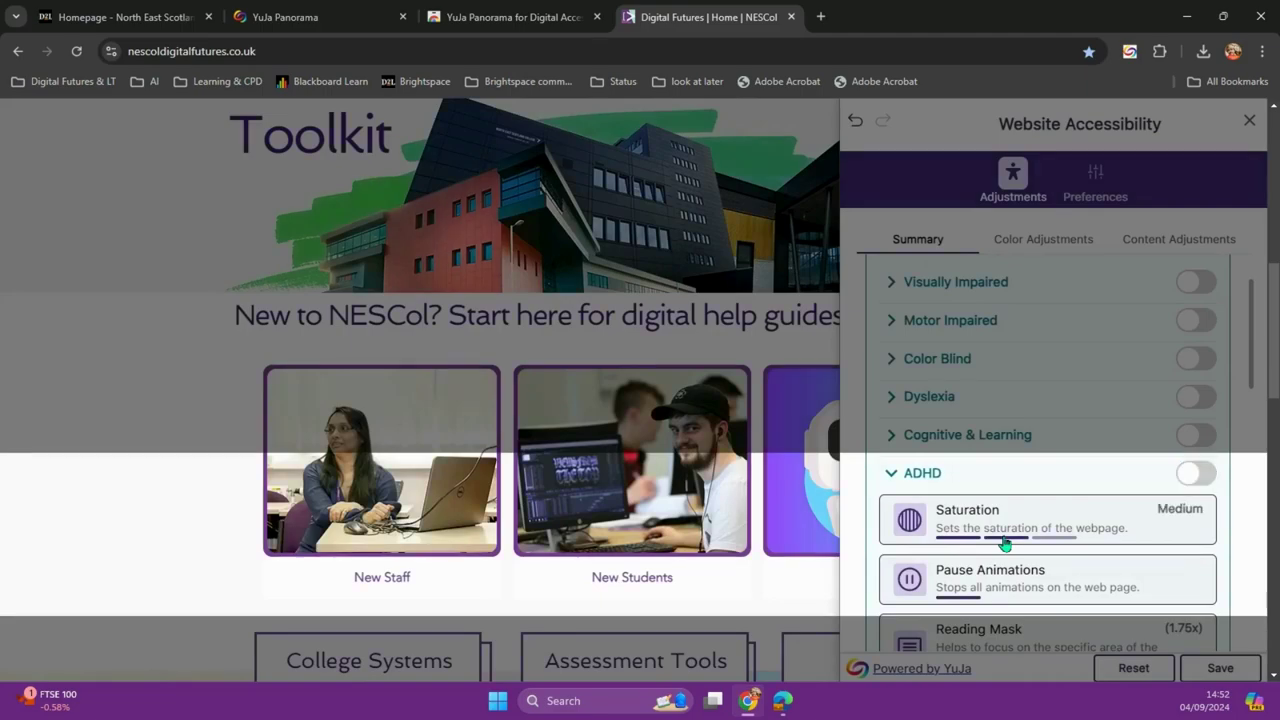
click(1058, 541)
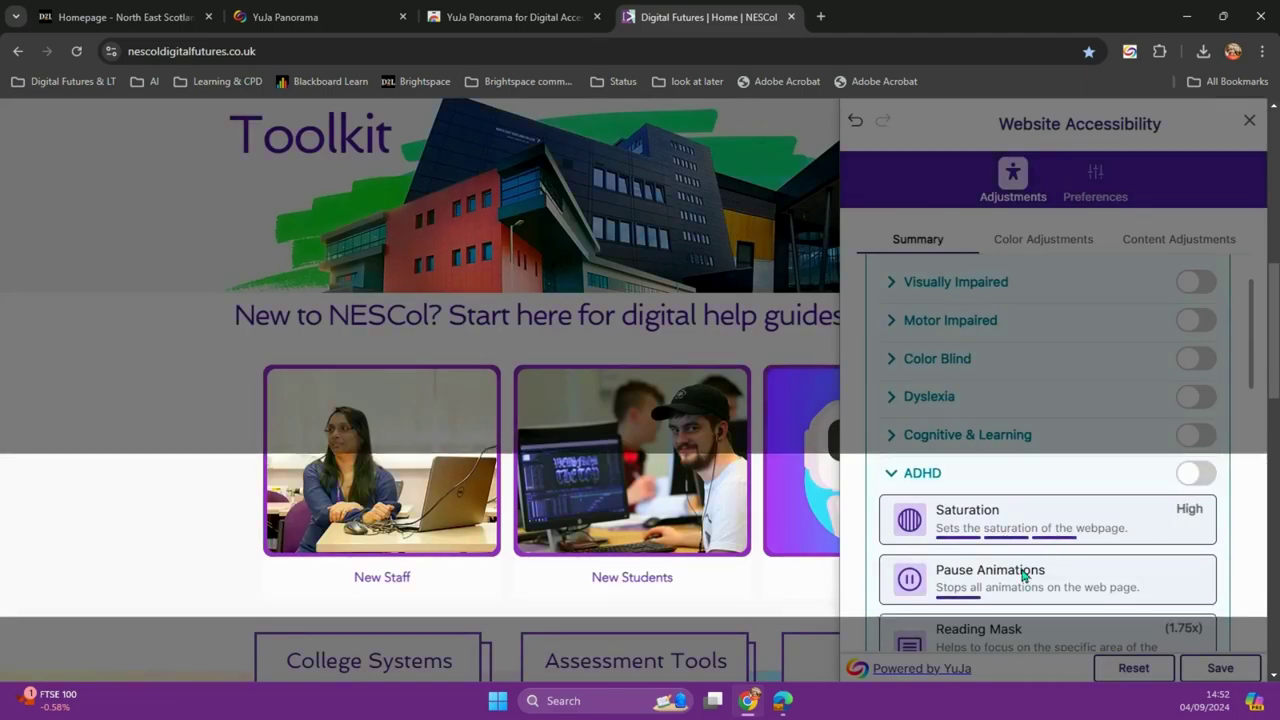
scroll(1020, 570, down, 2)
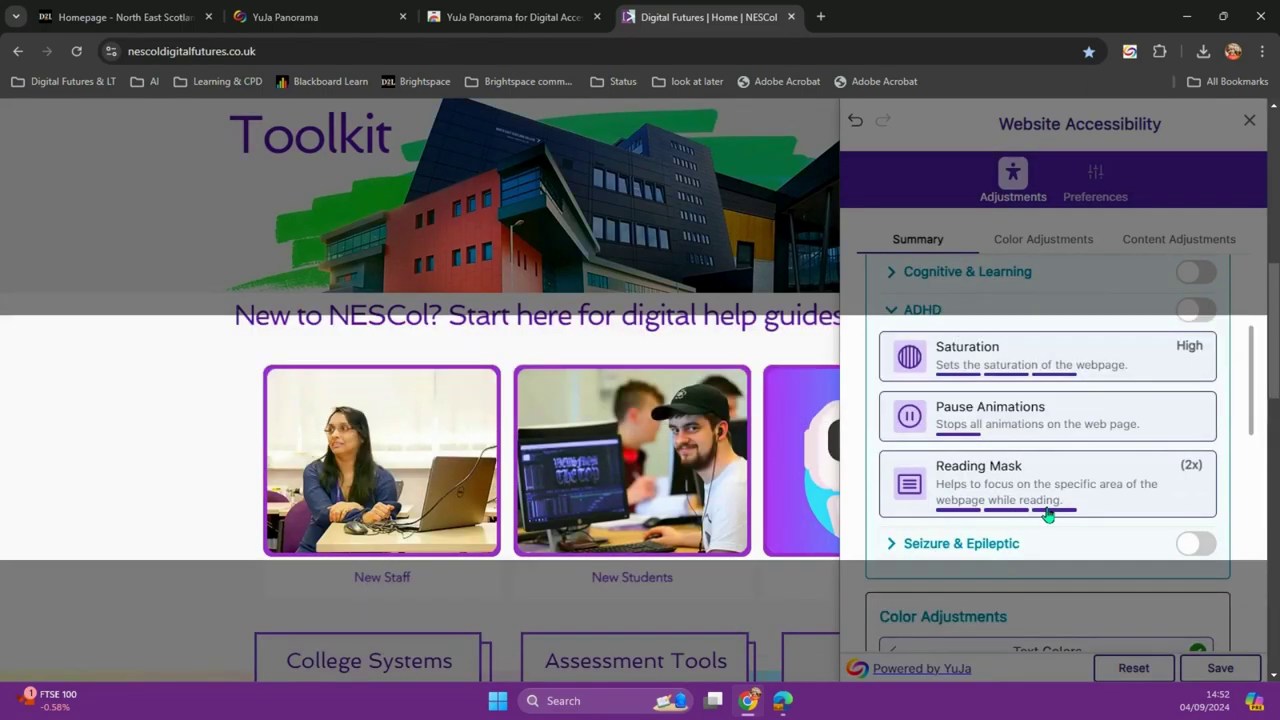
click(1017, 513)
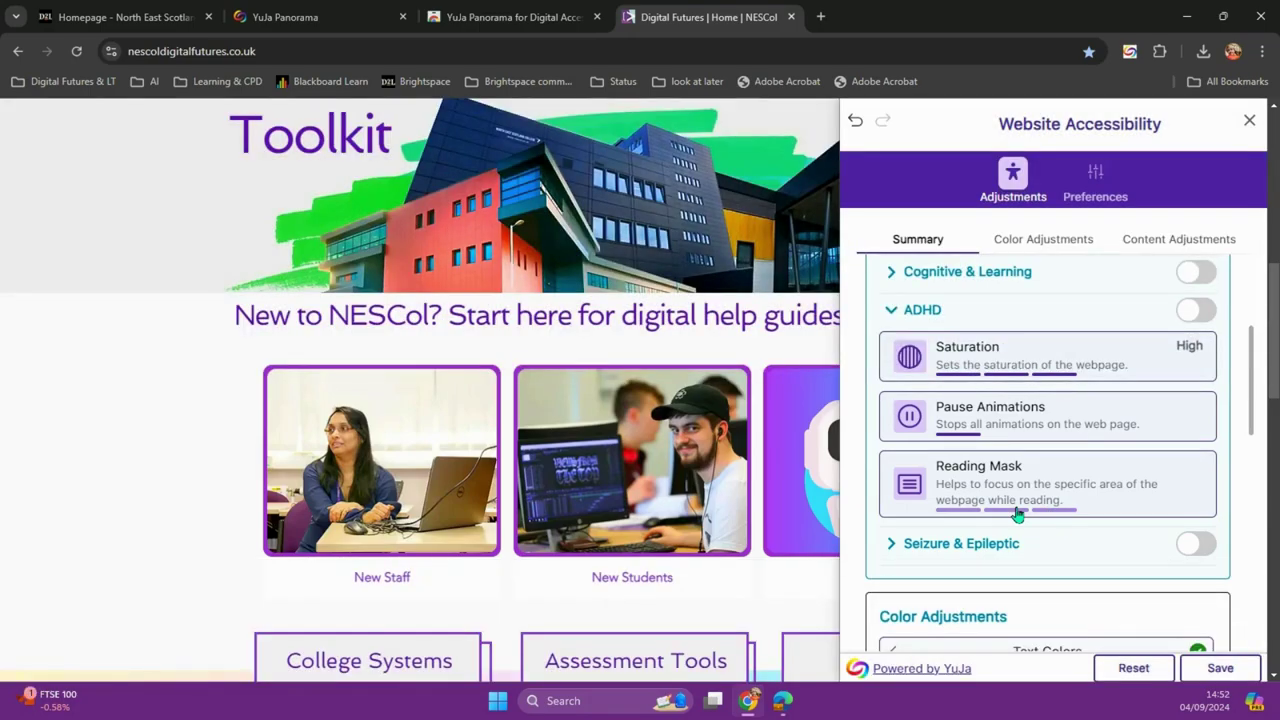
click(891, 314)
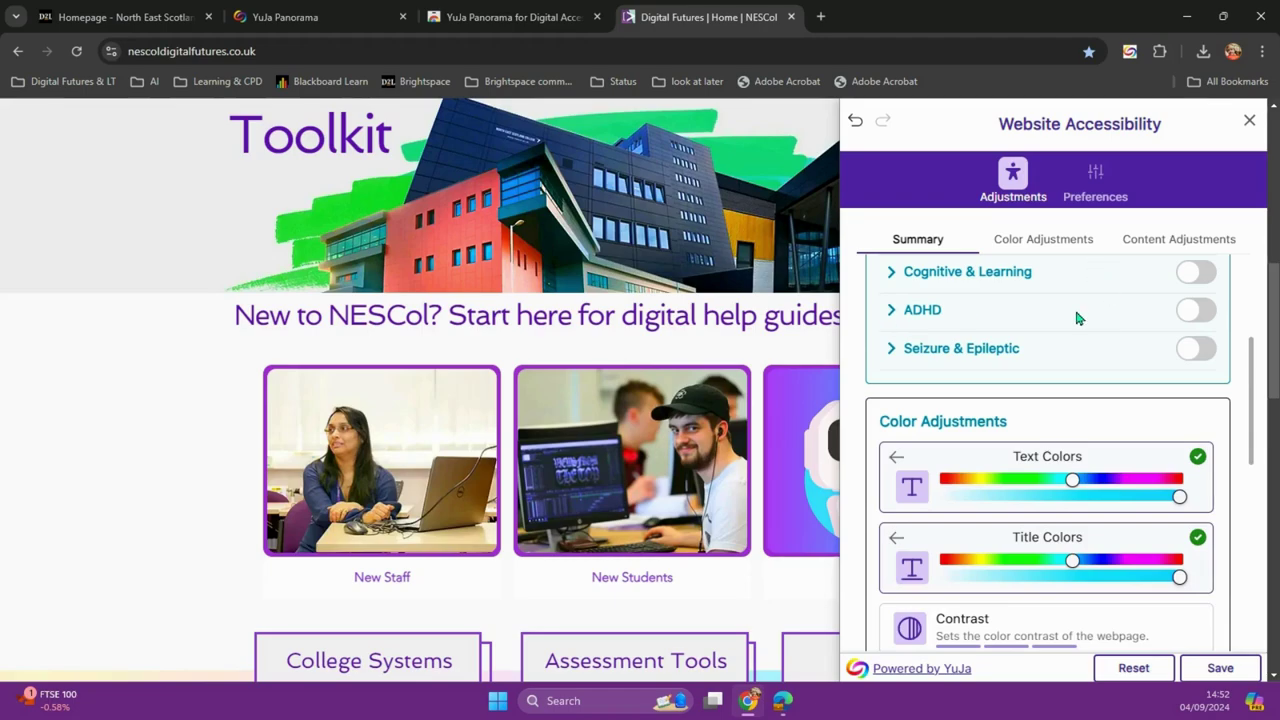
Step: Under Content Adjustments, switch Reading Mask back on and set it to 1.75x
click(1064, 249)
click(1165, 237)
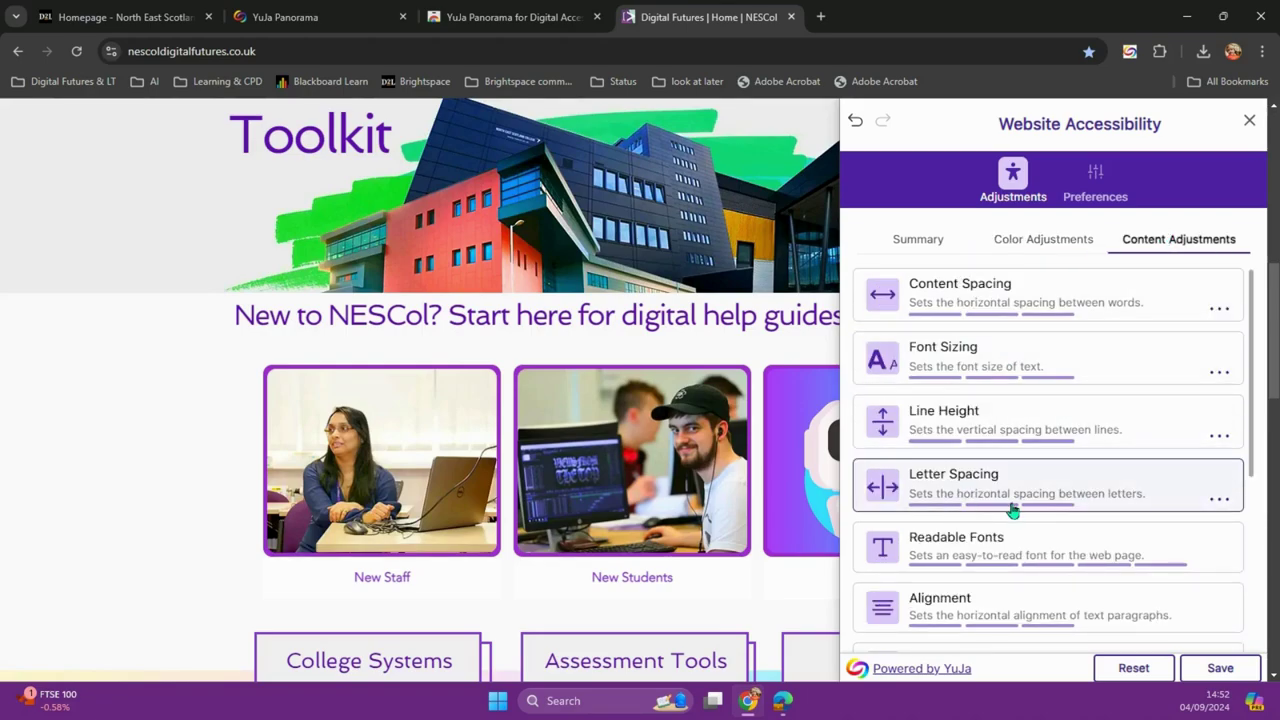
scroll(1006, 486, down, 2)
scroll(1007, 490, down, 2)
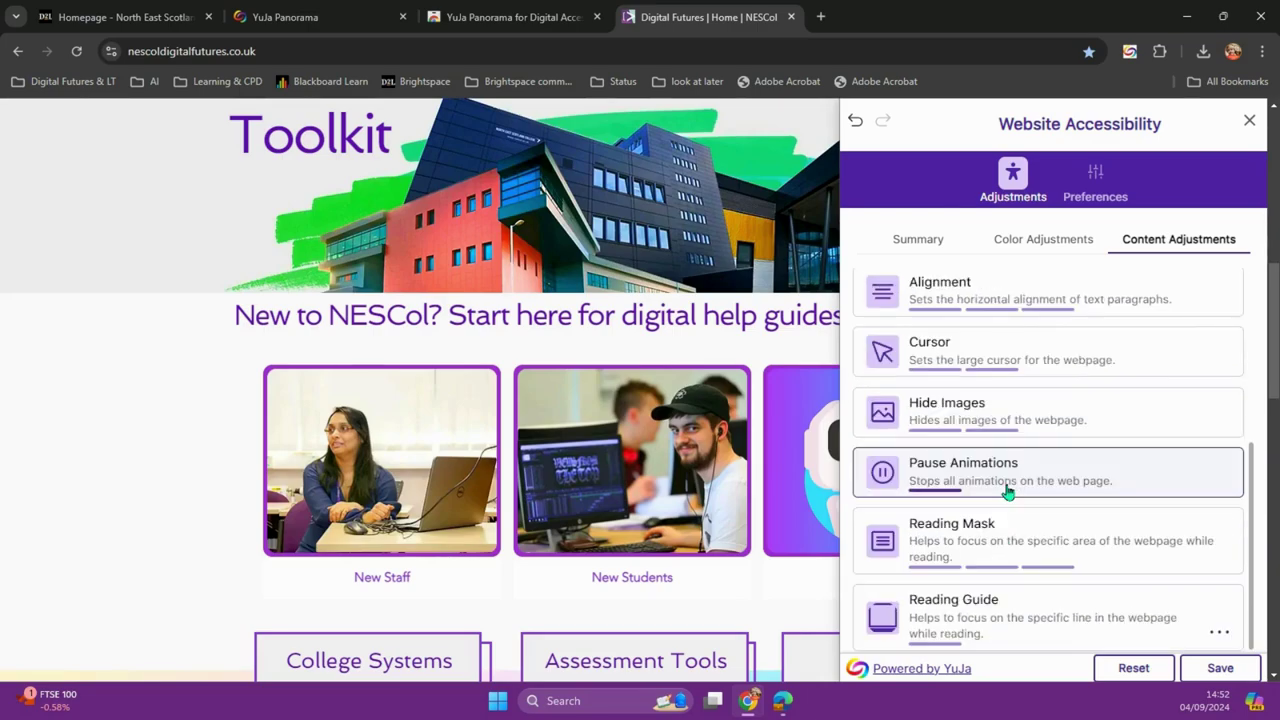
scroll(1007, 490, down, 2)
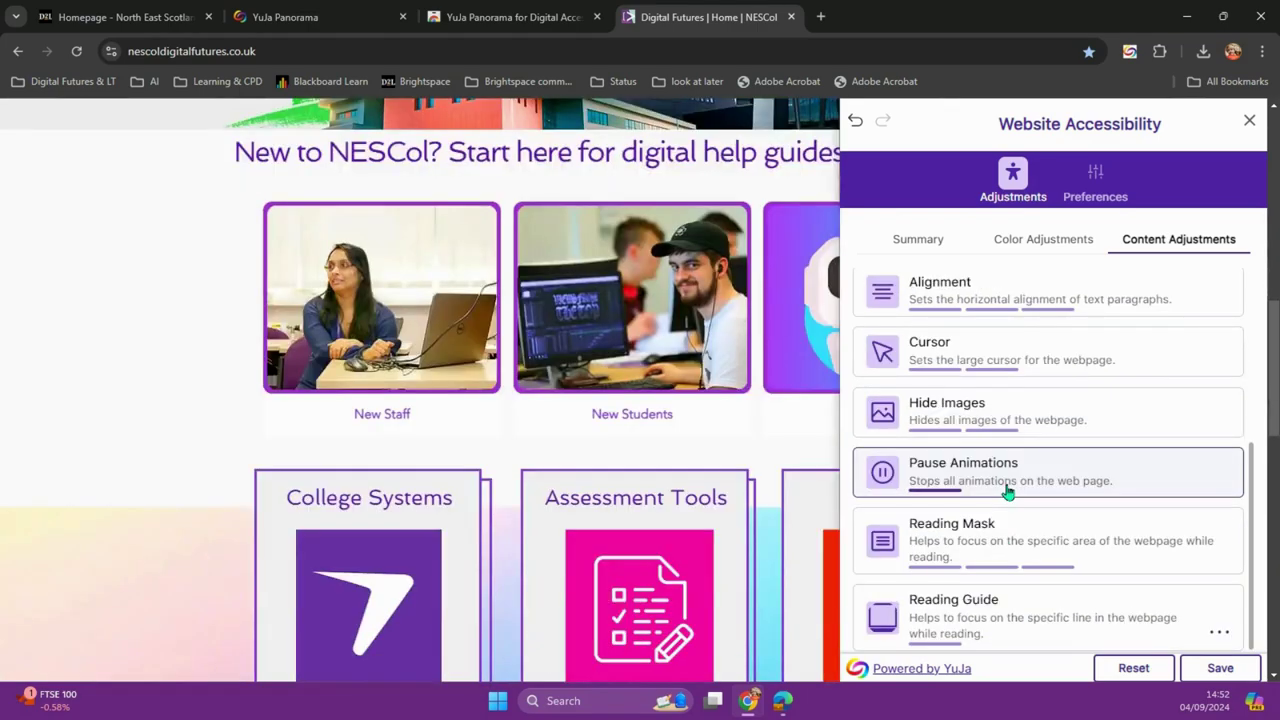
click(1000, 580)
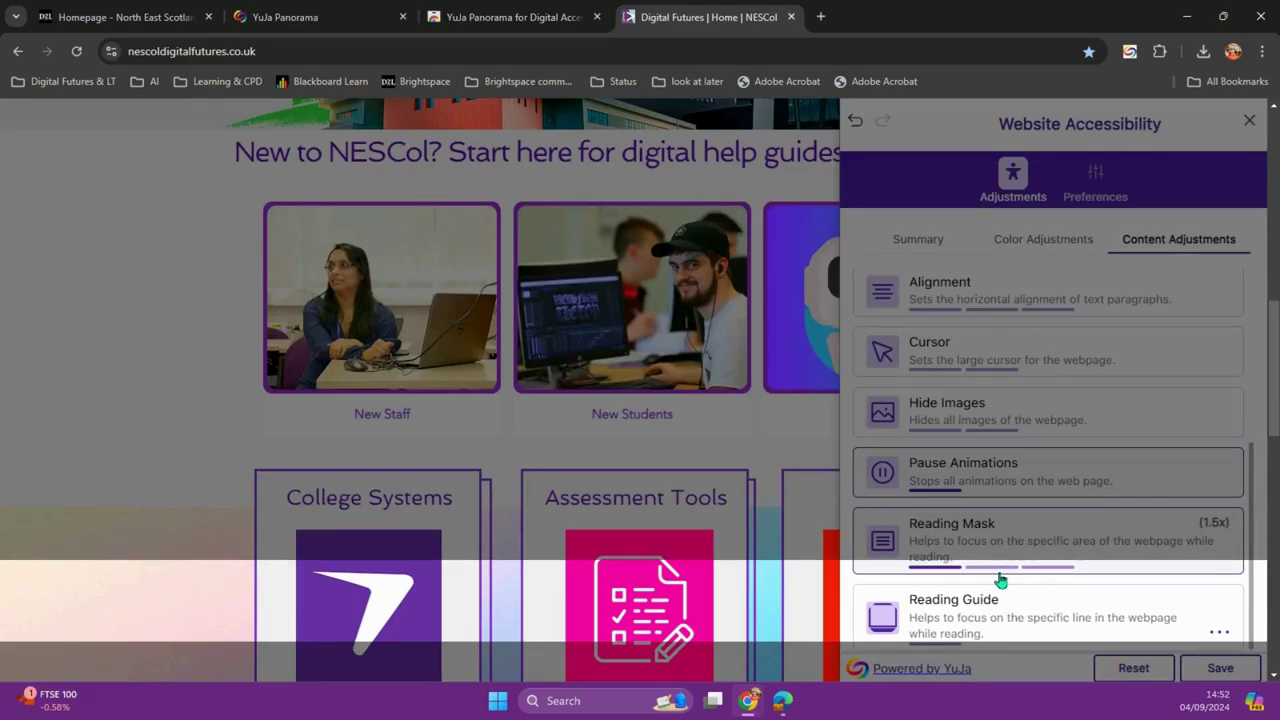
click(1055, 569)
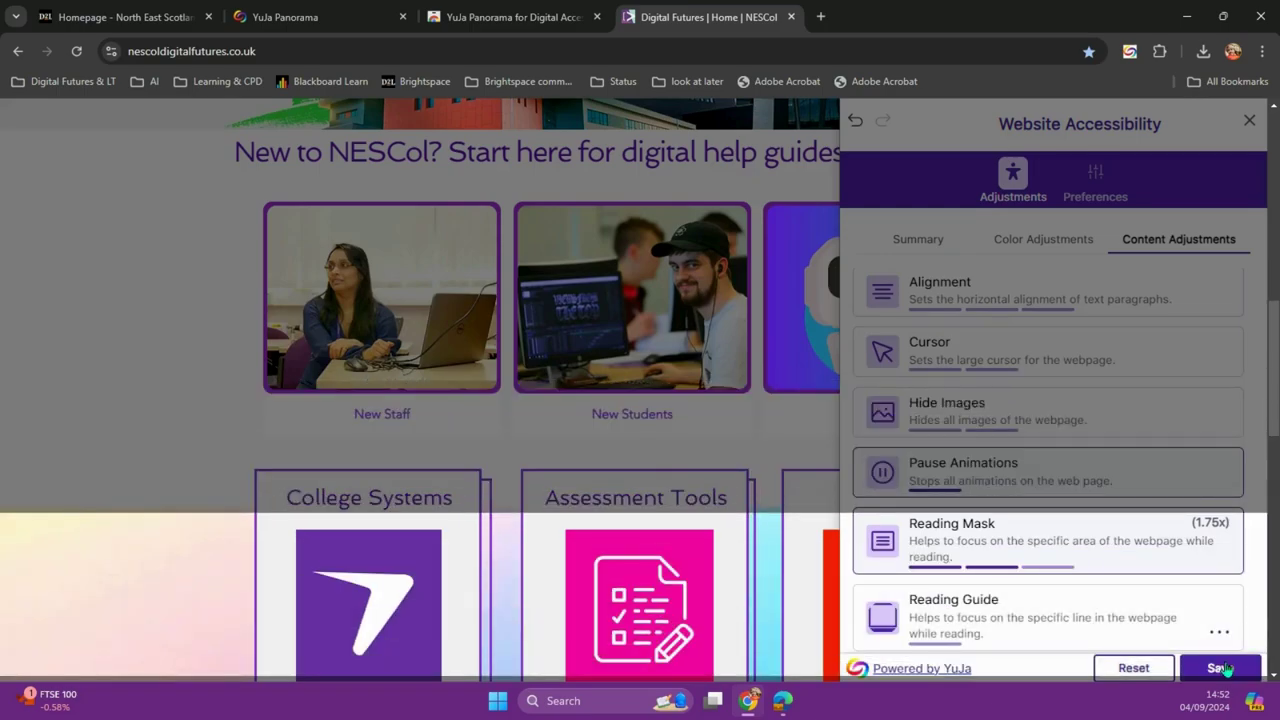
Step: Save the custom feature adjustments, including the 1.75x reading mask
click(1222, 668)
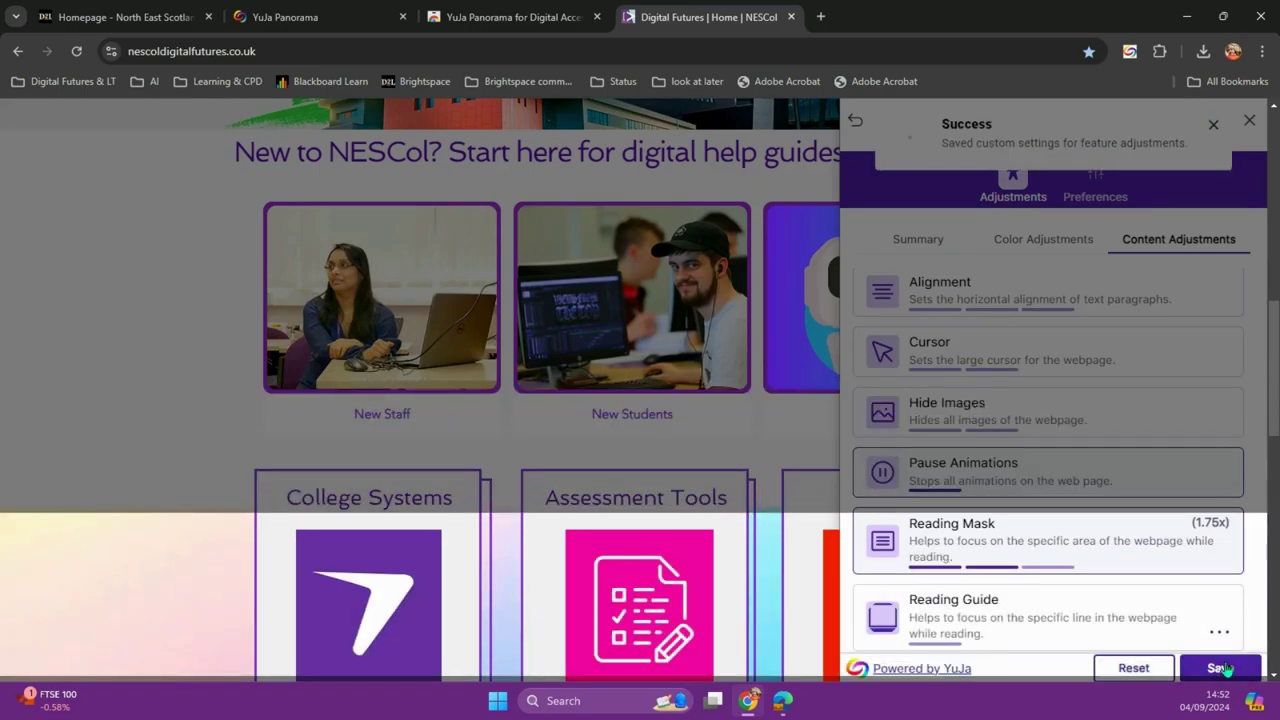